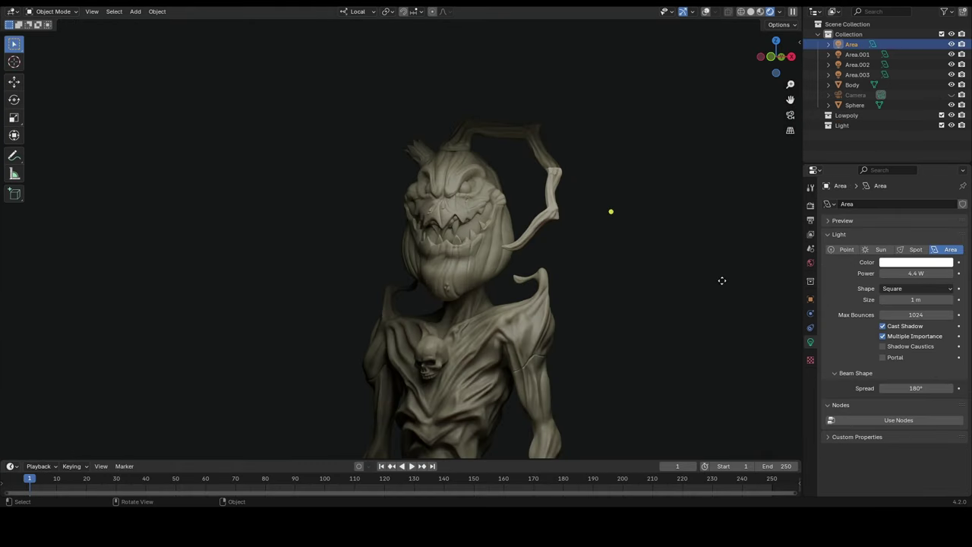
key("g")
left_click(629, 279)
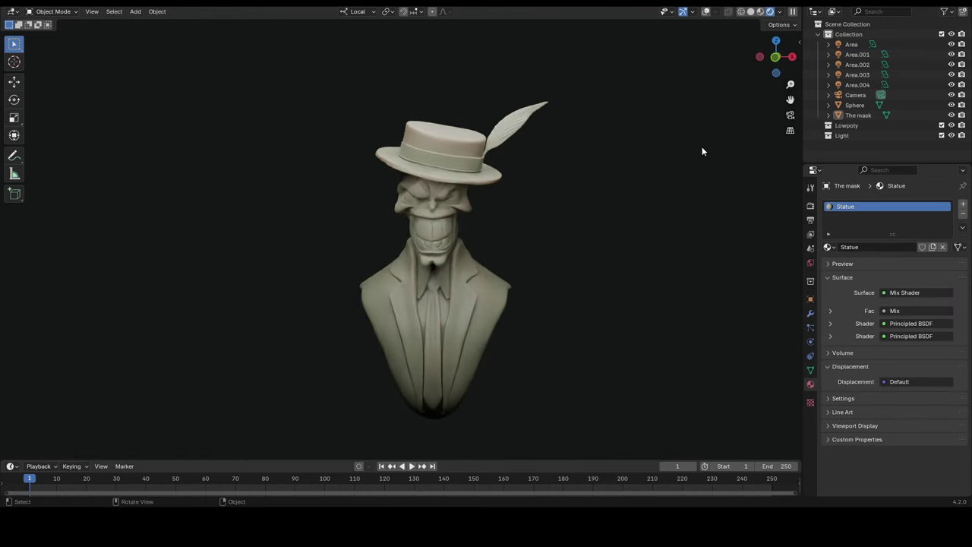
mouse_move(775, 57)
left_mouse_down()
mouse_move(788, 57)
mouse_move(780, 59)
left_mouse_up()
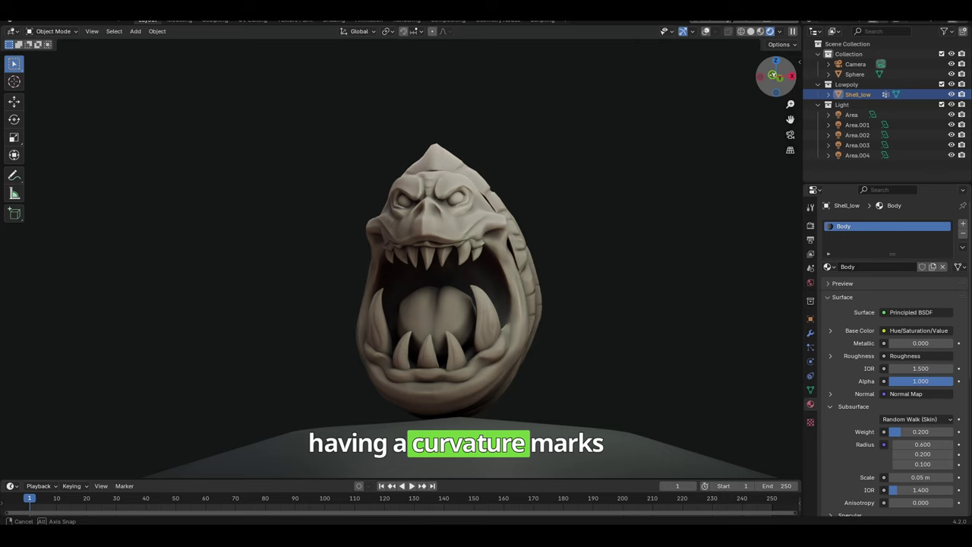
middle_click_drag(455, 288, 403, 259)
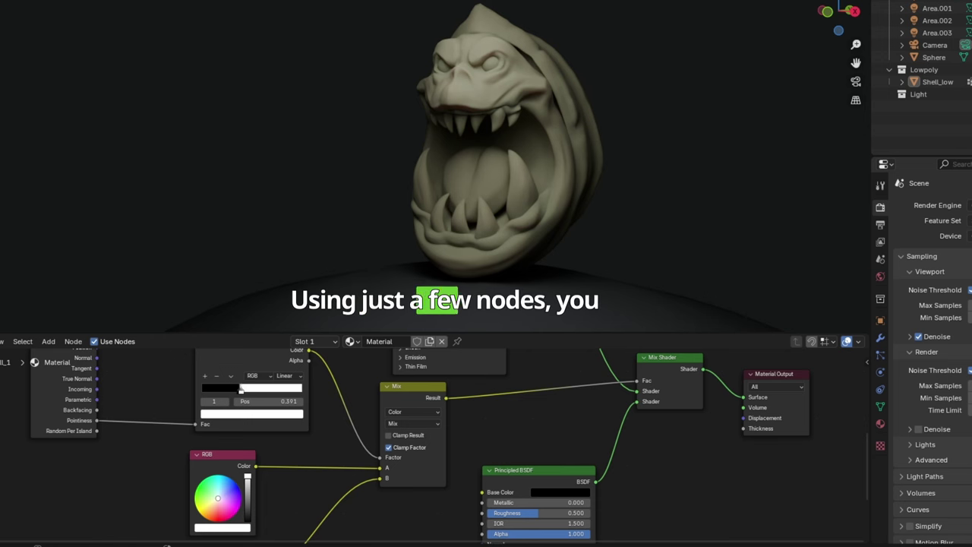
left_click_drag(241, 390, 245, 393)
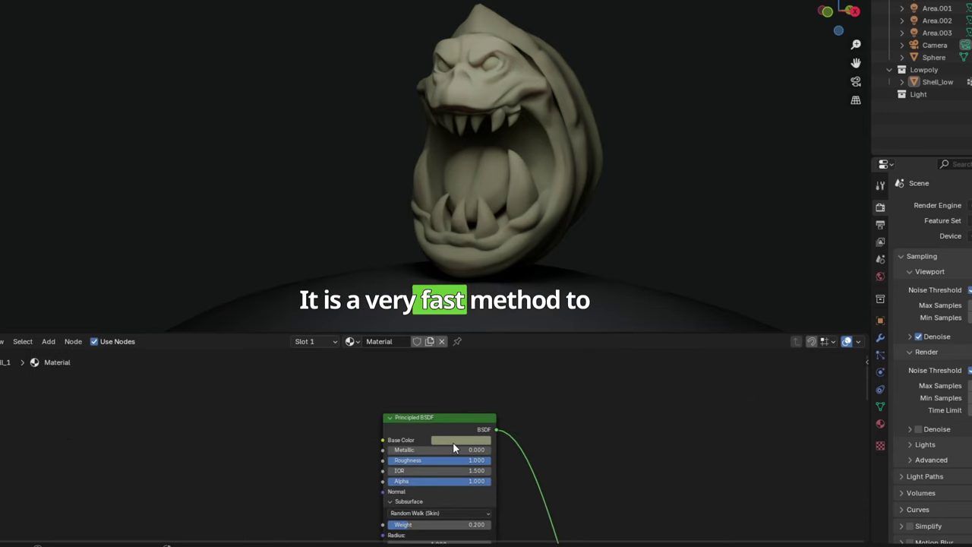
left_click(472, 441)
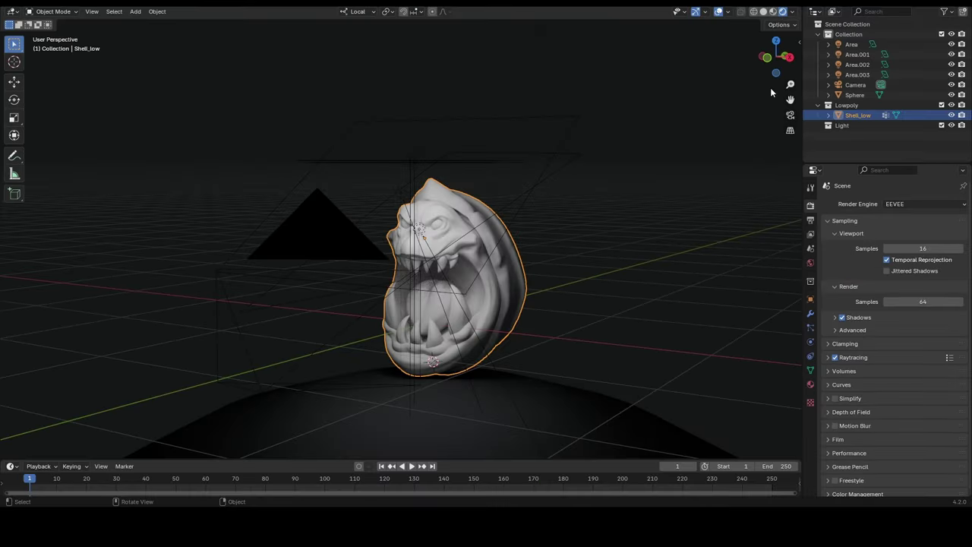
- Select the four area lights above the model and examine how they are arranged around it
left_click_drag(772, 61, 725, 64)
left_click_drag(387, 90, 247, 240)
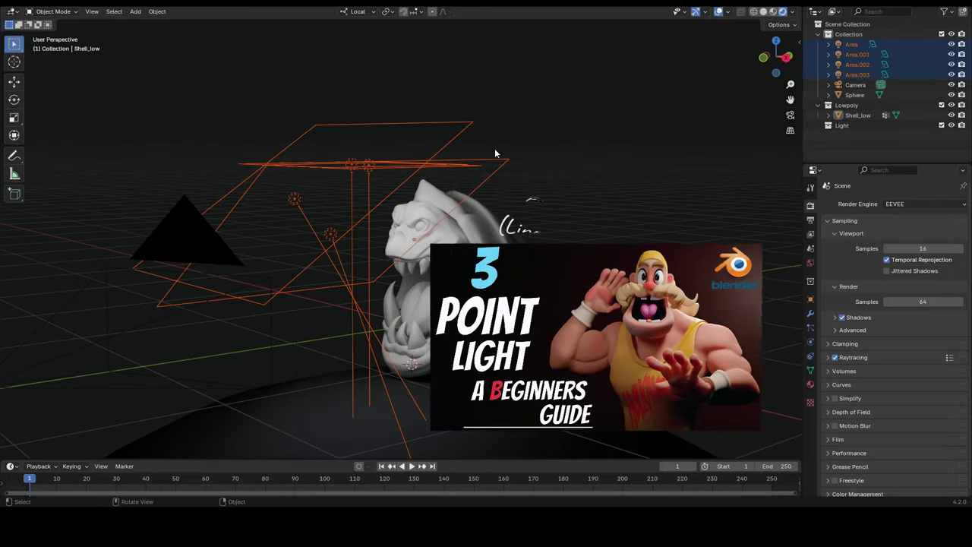
mouse_move(773, 58)
left_mouse_down()
mouse_move(761, 71)
mouse_move(784, 64)
left_mouse_up()
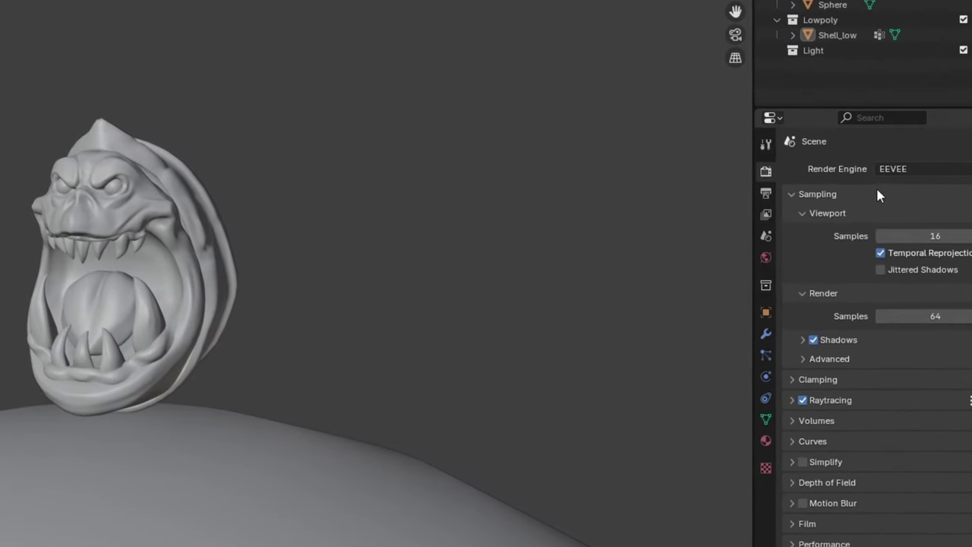
- Set the render engine to Cycles
left_click(897, 205)
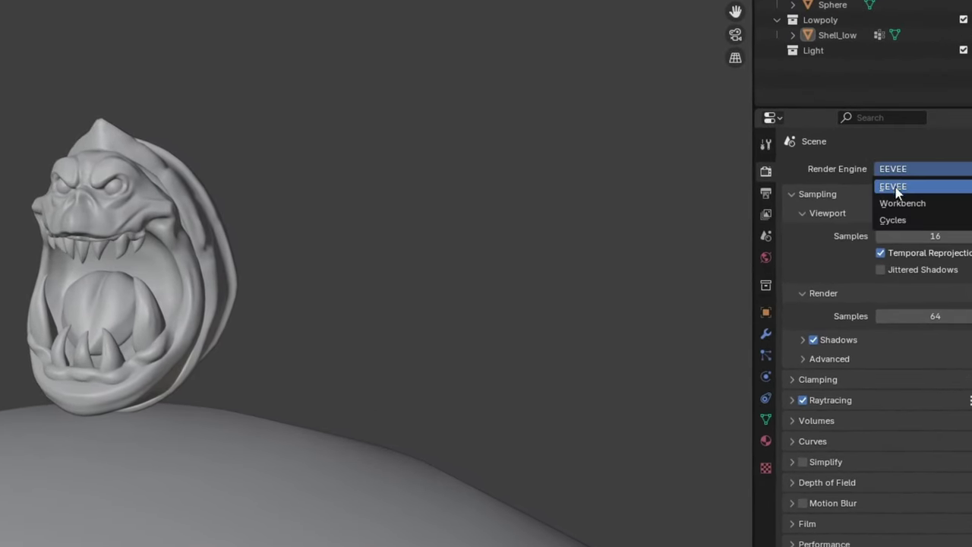
left_click(893, 220)
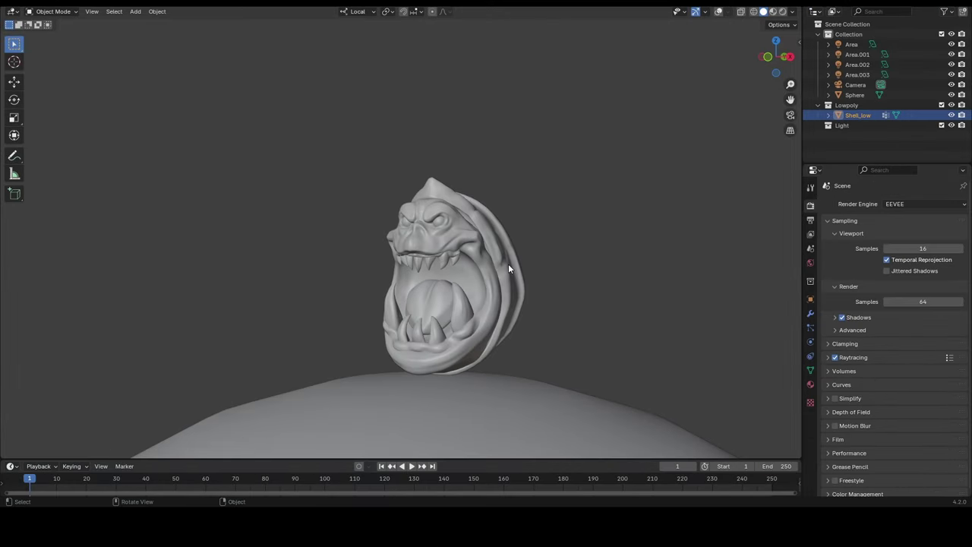
- Show the viewport overlays and create a new material for the Shell_low model
left_click(720, 12)
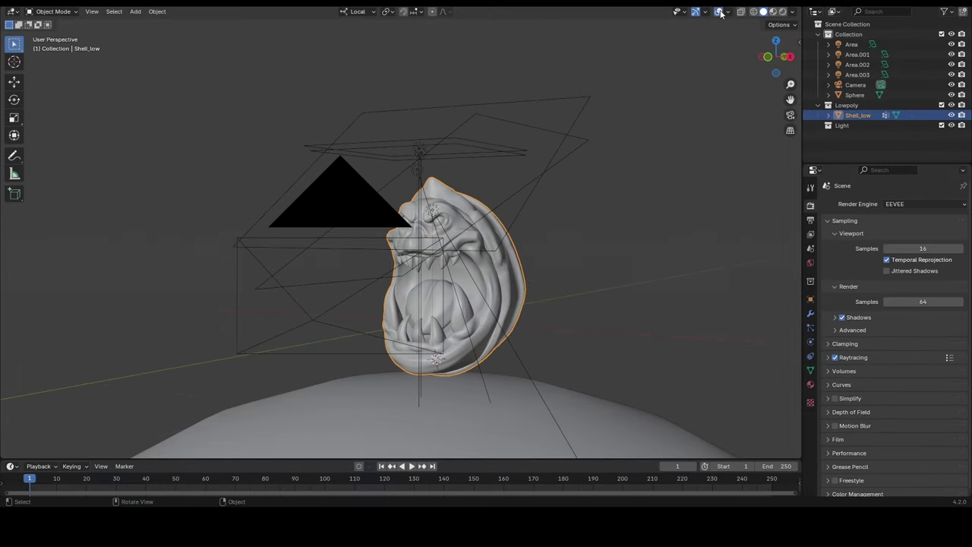
left_click(810, 385)
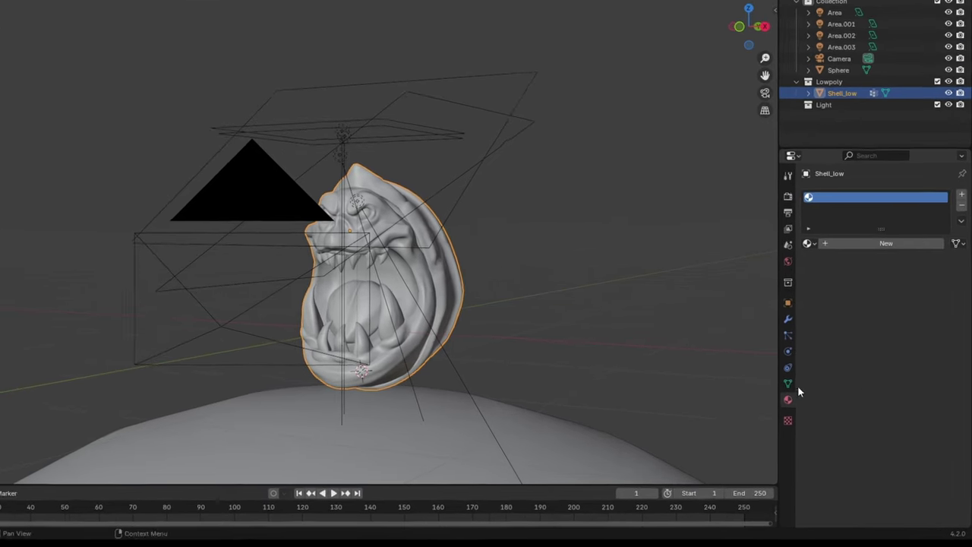
left_click(852, 239)
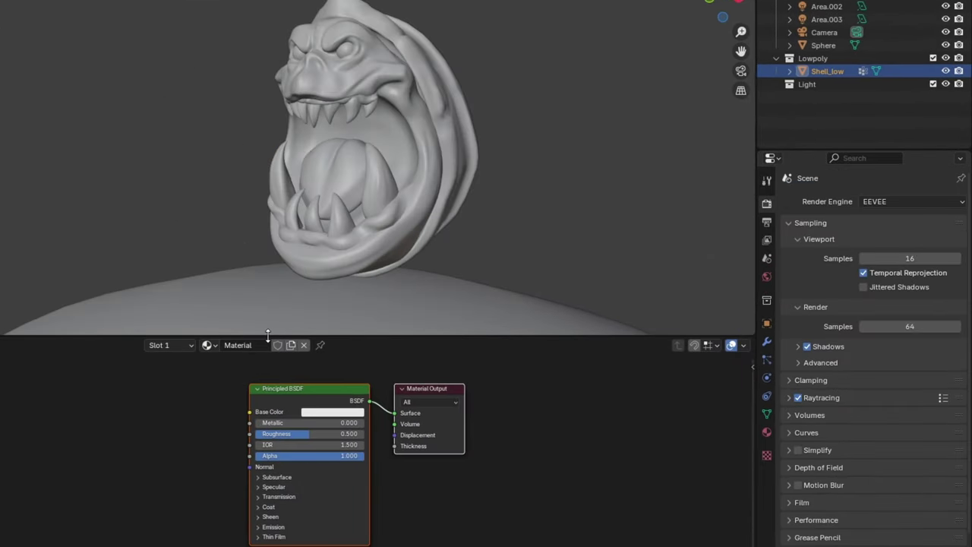
- Enlarge the node editing area, shift the Principled BSDF away from the Material Output, and duplicate it
left_click_drag(267, 336, 274, 258)
left_click_drag(299, 351, 203, 294)
key("shift+d")
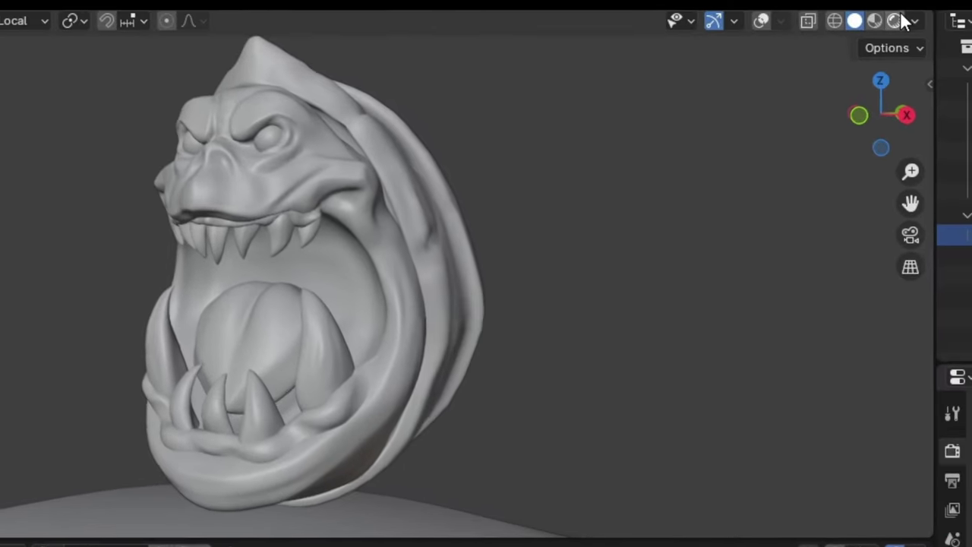
- Display the viewport in rendered shading and set the connected Principled BSDF's base color to hue 0.145, saturation 0.374, value 0.326
left_click(893, 25)
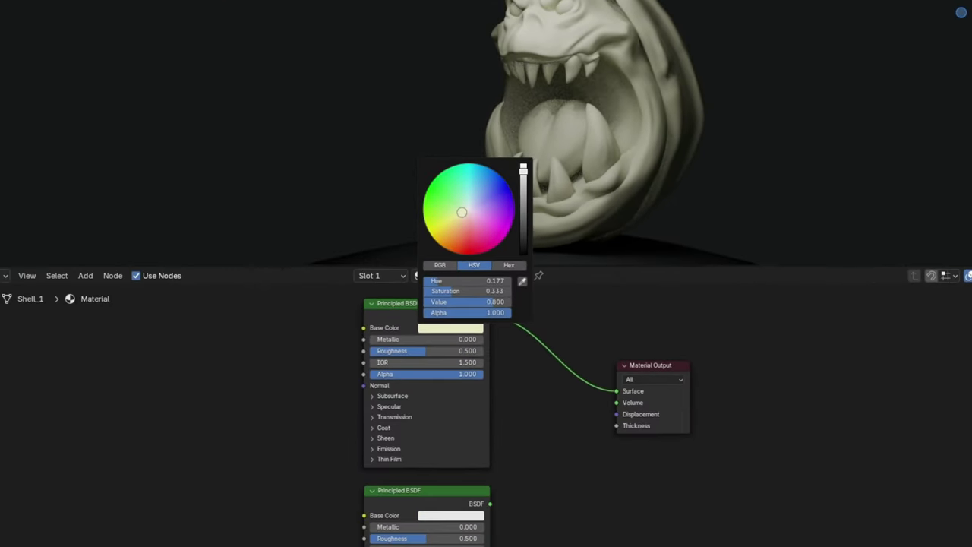
mouse_move(472, 205)
left_mouse_down()
mouse_move(446, 190)
mouse_move(445, 199)
left_mouse_up()
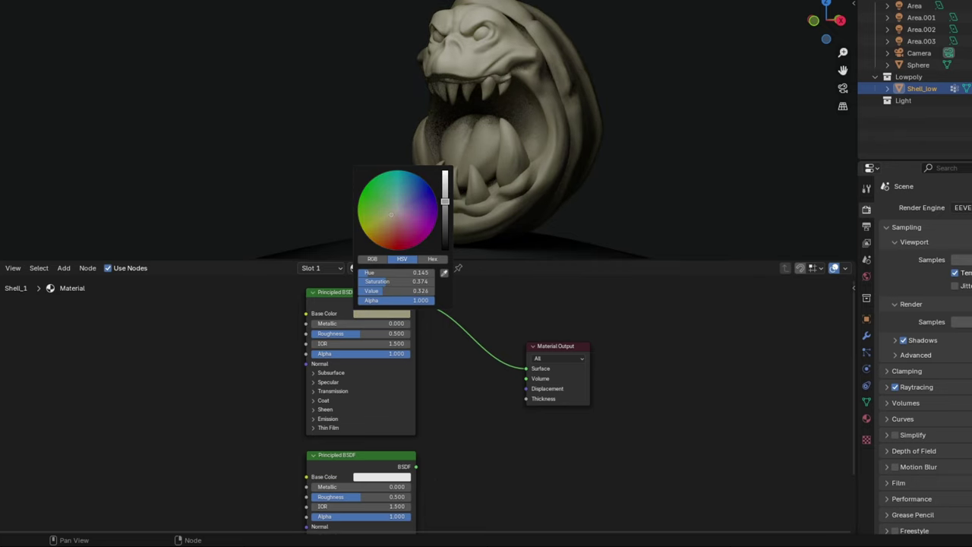
- Set the duplicated Principled BSDF's base color to a near-black tone with hue 0.134, saturation 0.296, value 0.026
left_click(406, 476)
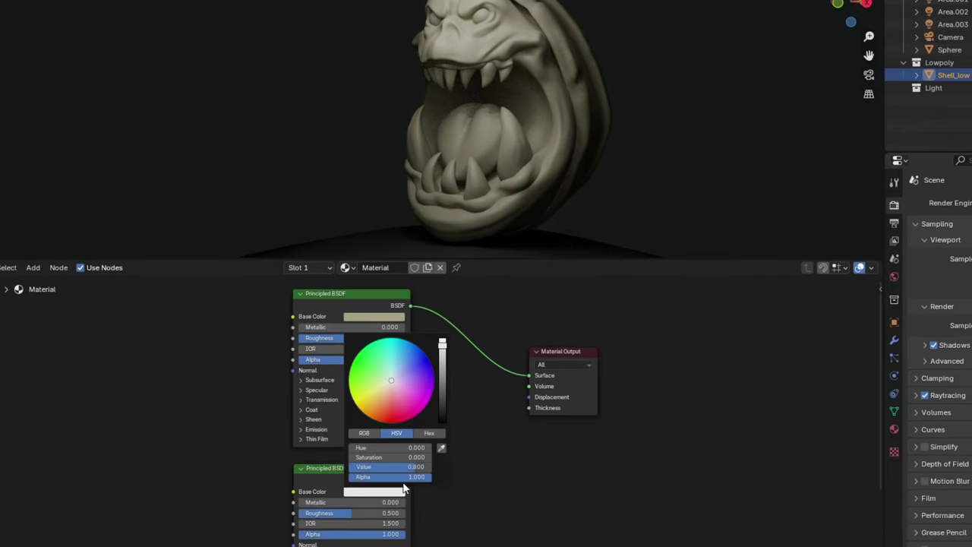
left_click(384, 486)
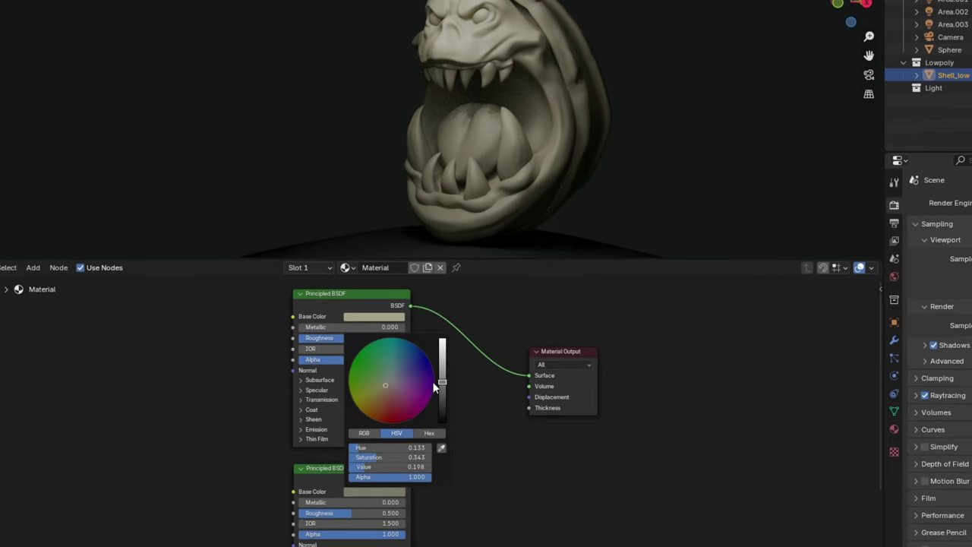
left_click_drag(440, 388, 442, 412)
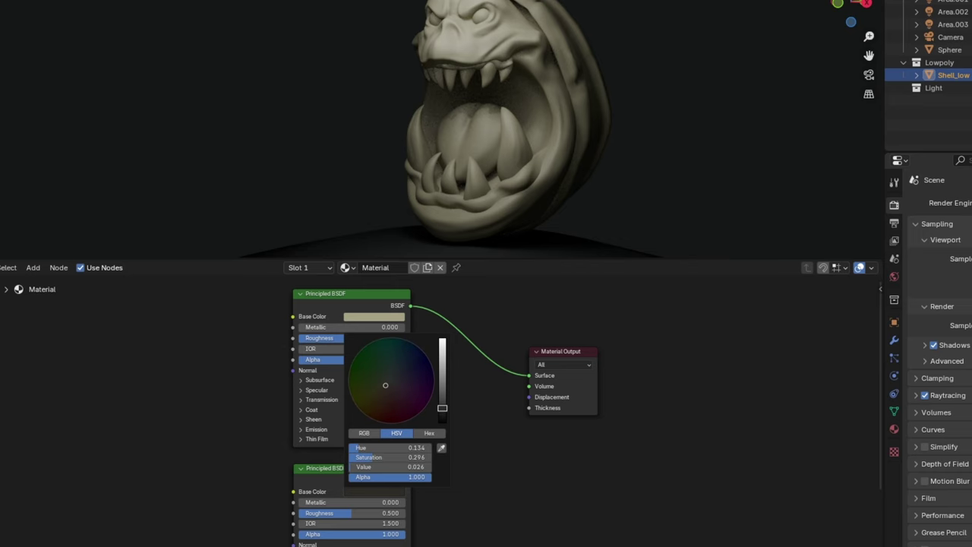
- Add a Mix Shader before the Material Output and feed both Principled BSDF nodes into it
key("shift+a")
type("mix")
key("Return")
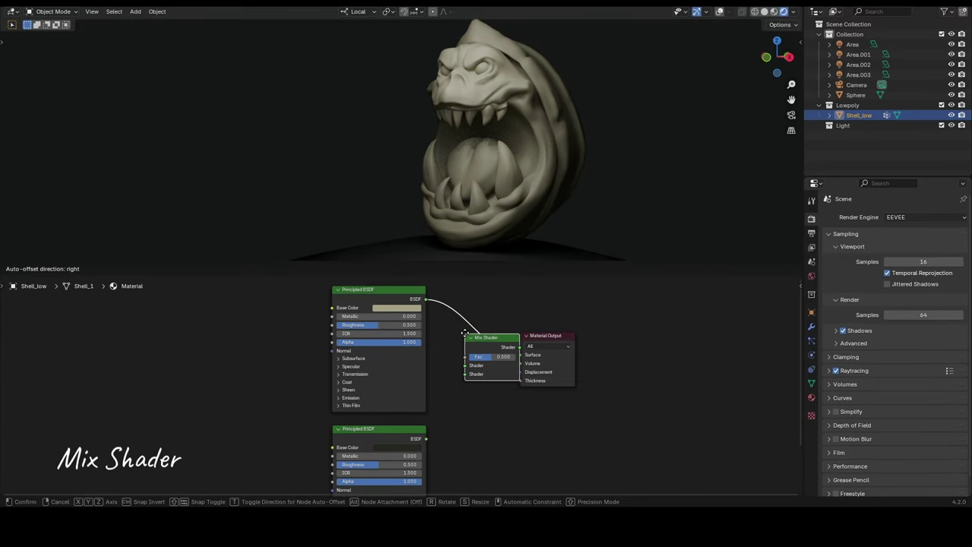
left_click(463, 322)
left_click_drag(479, 326, 466, 328)
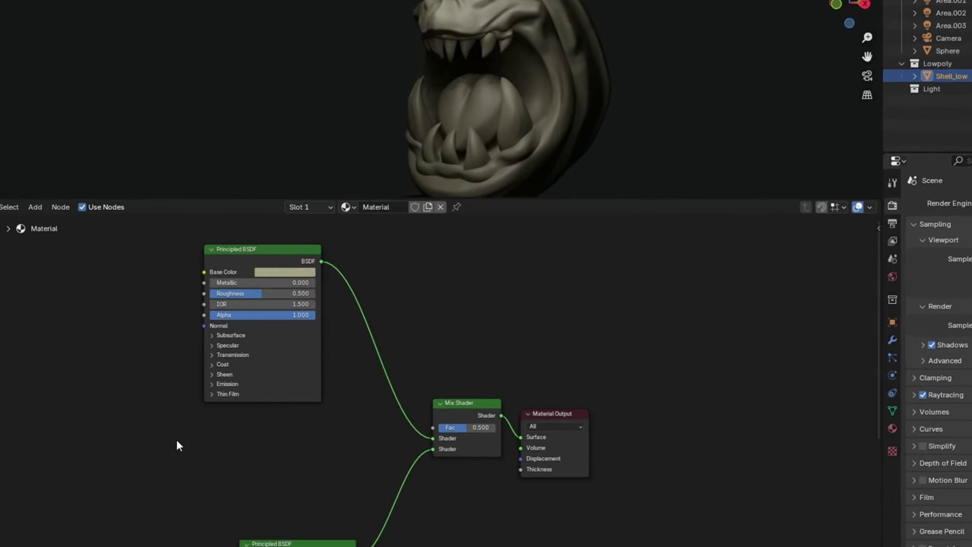
- Add a Mix Color node and connect its Result to the Mix Shader's Fac input
key("shift+a")
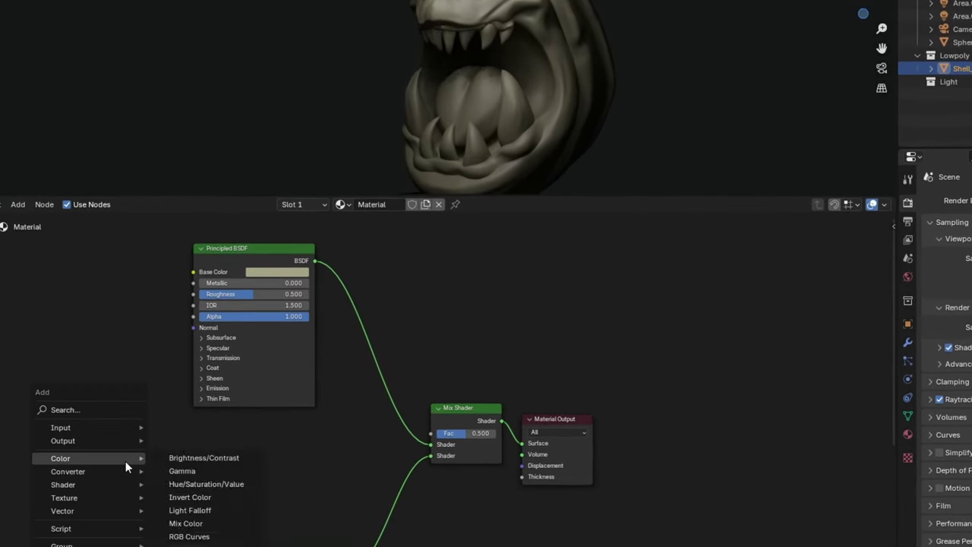
left_click(97, 410)
type("mix")
left_click(149, 447)
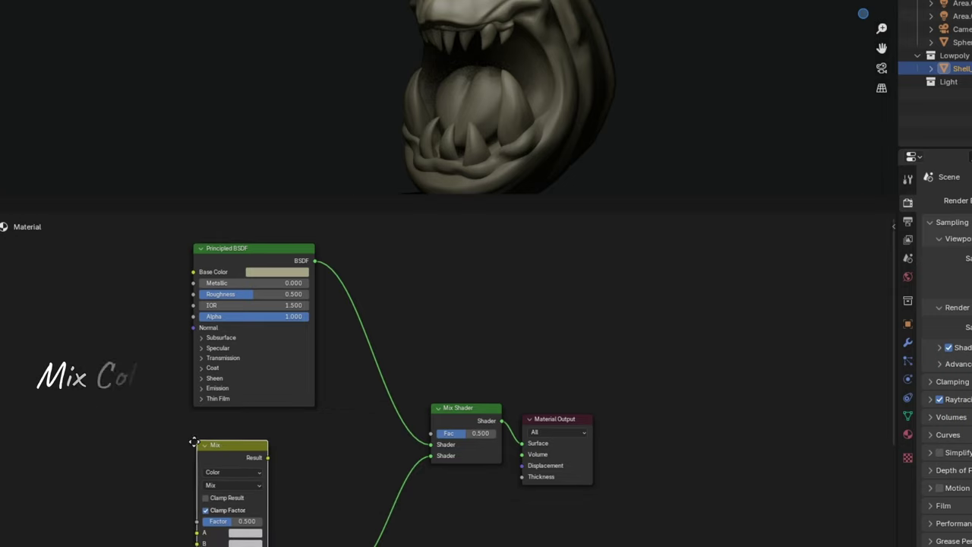
left_click(147, 424)
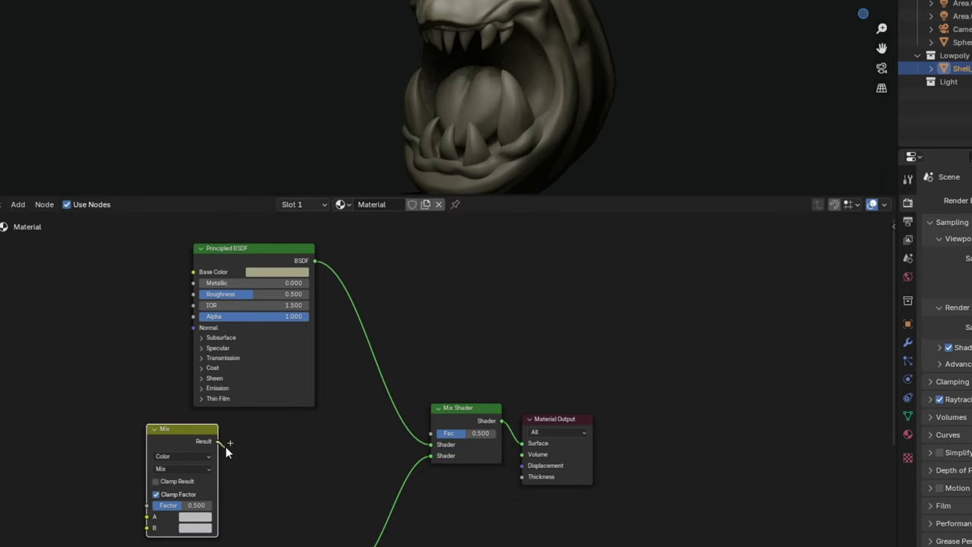
left_click_drag(433, 441, 427, 437)
- Add an RGB node beside the Mix Color node and place a duplicate below it
key("shift+a")
left_click(113, 369)
type("r")
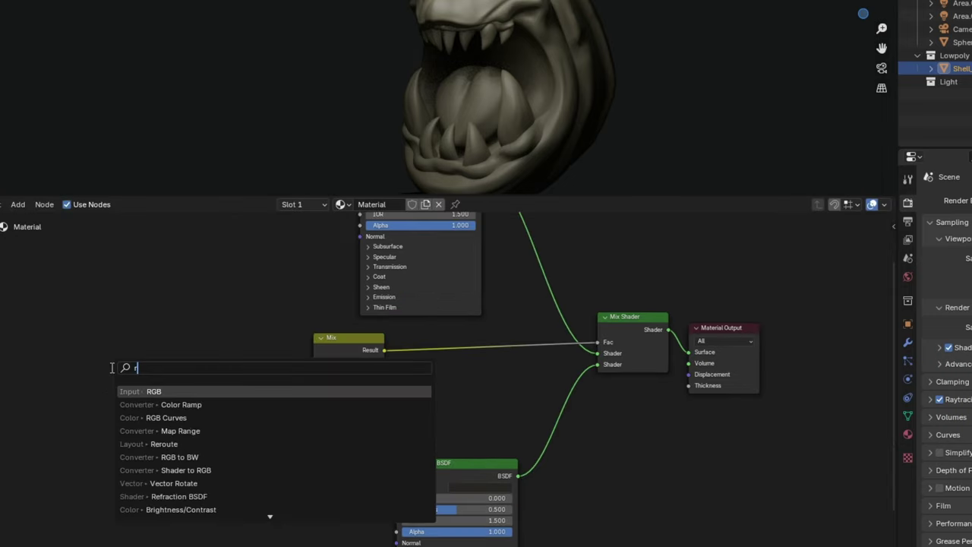
left_click(138, 389)
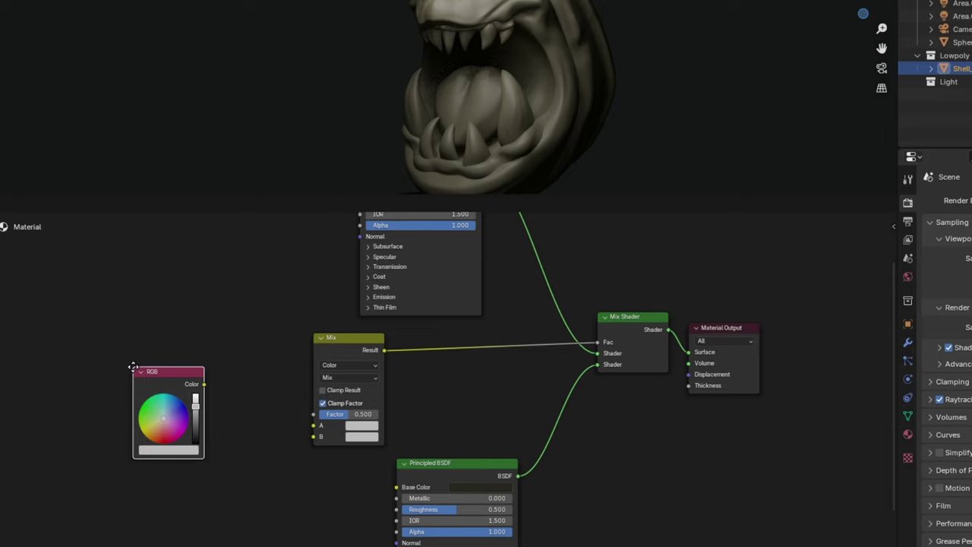
left_click(121, 354)
key("shift+d")
left_click(150, 476)
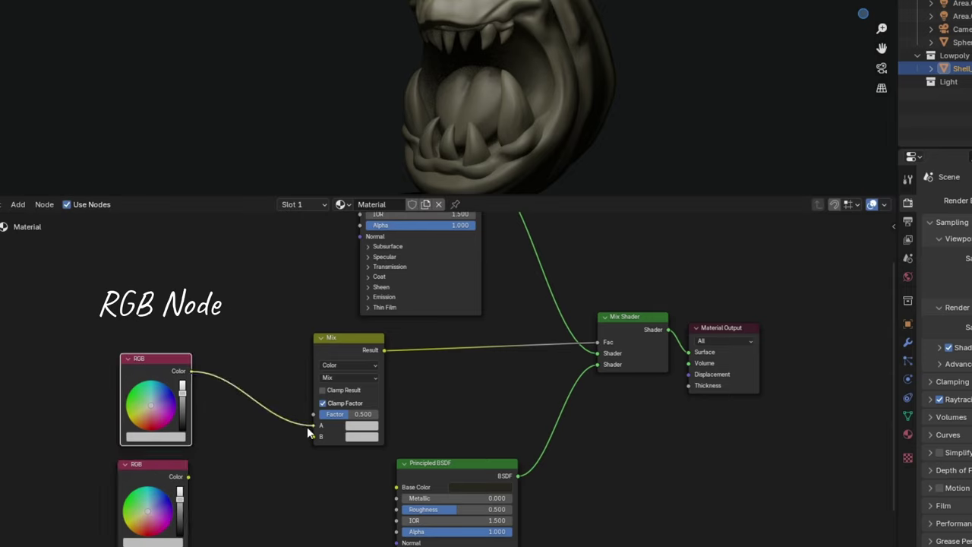
- Connect the two RGB nodes to the Mix node's A and B inputs, making A white and B black
left_click_drag(307, 430, 312, 427)
left_click_drag(188, 476, 226, 476)
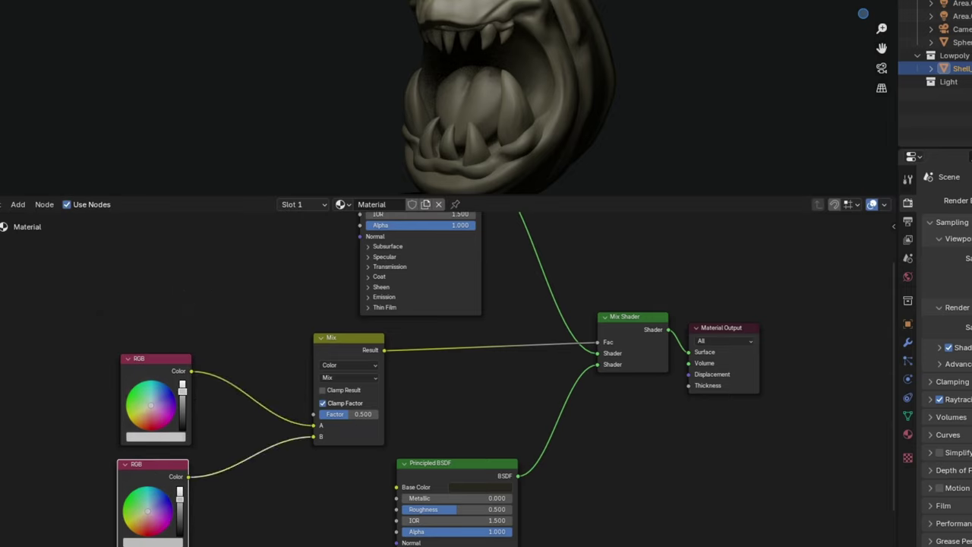
left_click_drag(182, 391, 182, 380)
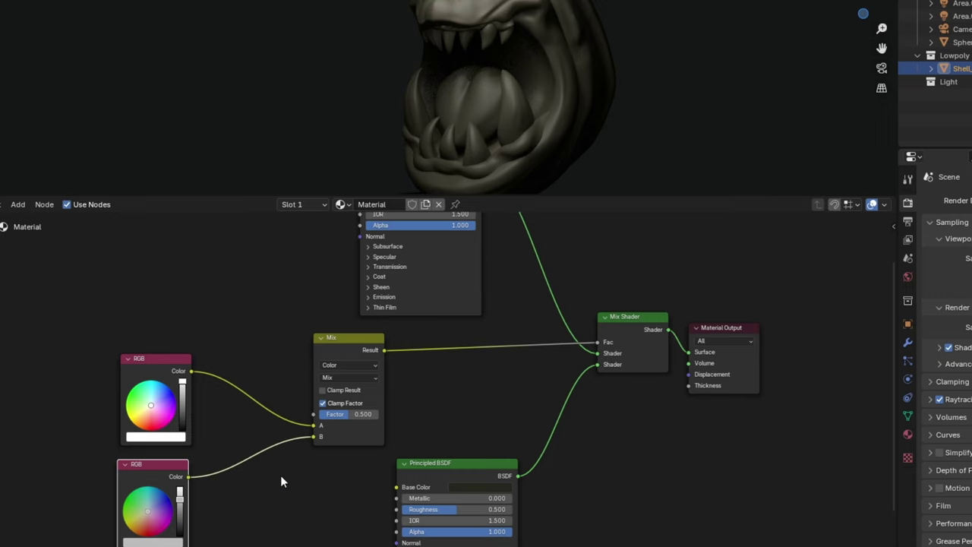
left_click_drag(180, 496, 180, 535)
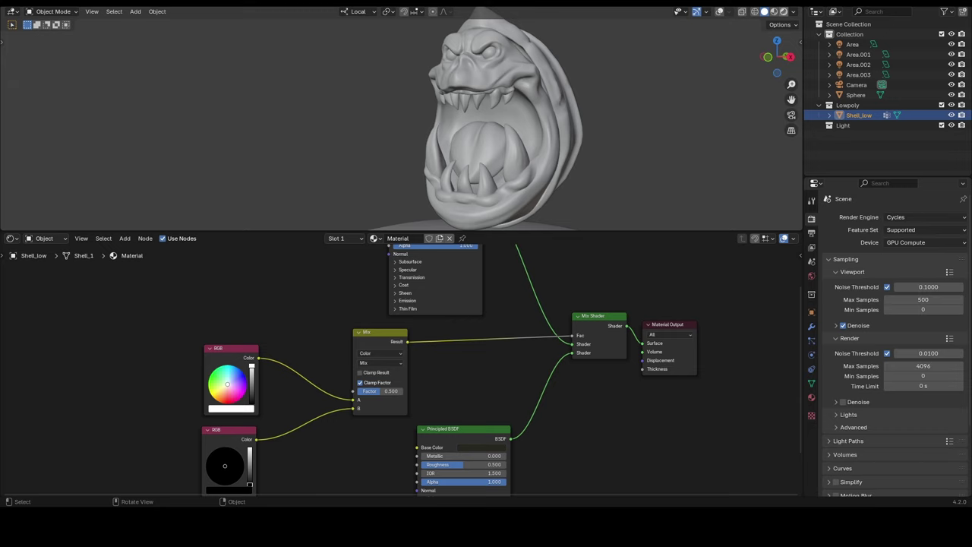
- Return the viewport to rendered shading, then add a Color Ramp node and connect its Color output to the Mix node's Factor
left_click(784, 11)
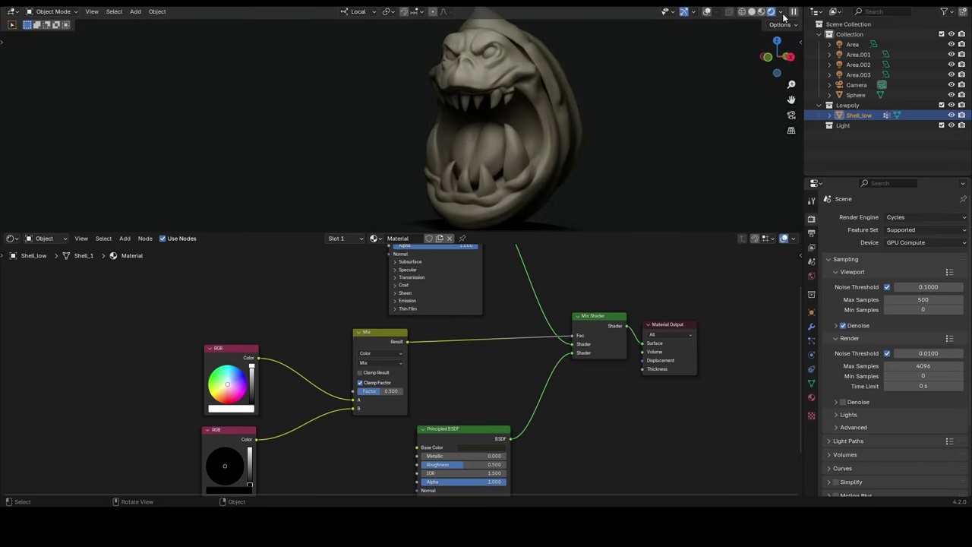
key("shift+a")
type("c")
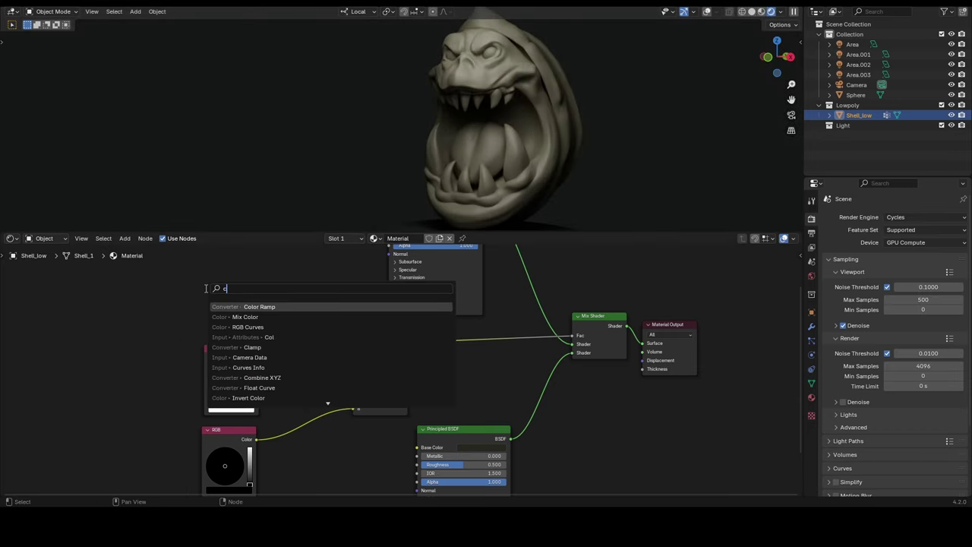
left_click(262, 303)
left_click(164, 282)
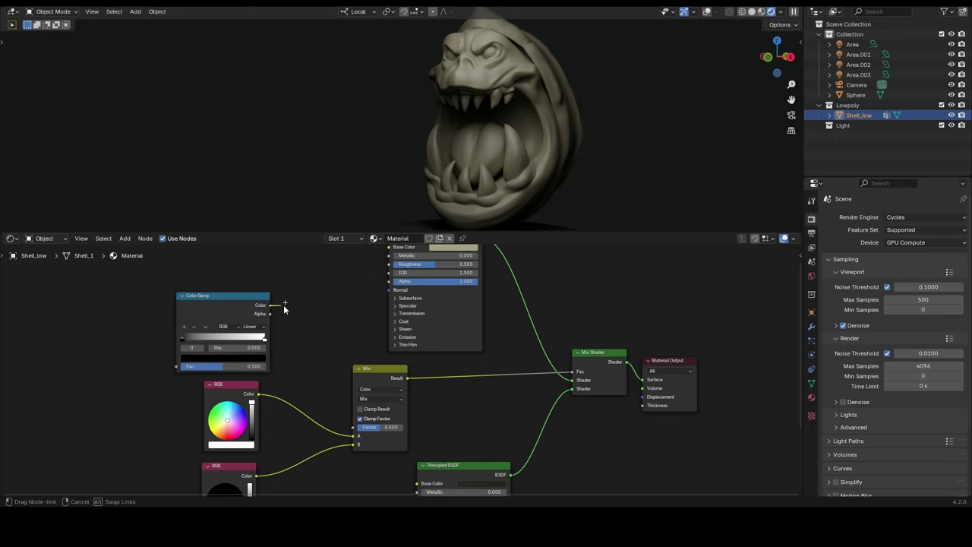
left_click_drag(346, 427, 346, 427)
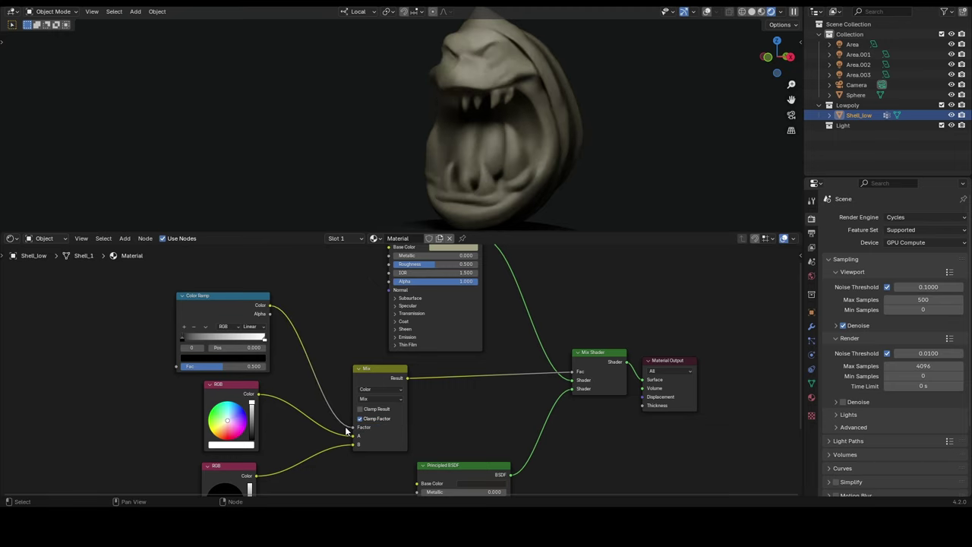
- Add a Geometry node beside the Color Ramp and connect its Pointiness output to the ramp's Fac input
middle_click_drag(19, 370, 207, 348)
key("shift+a")
type("ge")
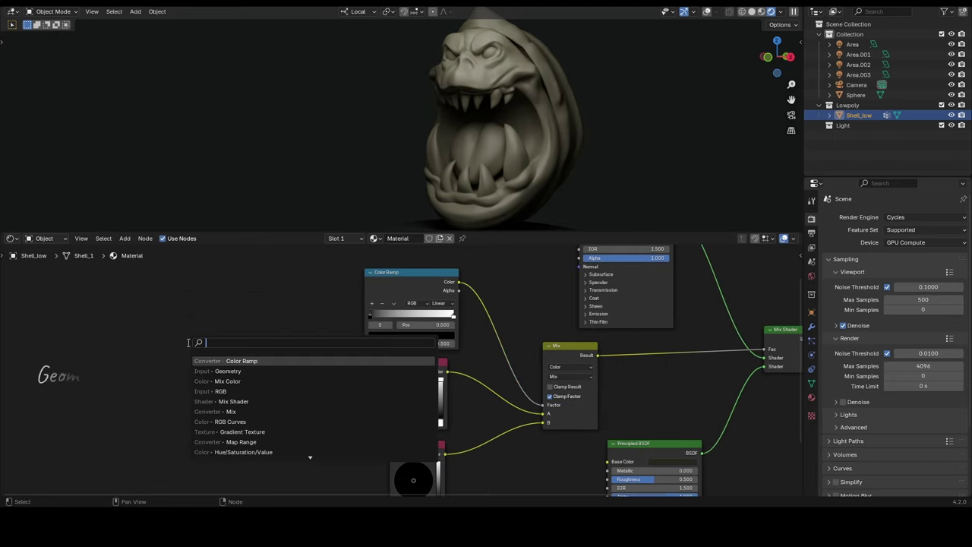
left_click(217, 362)
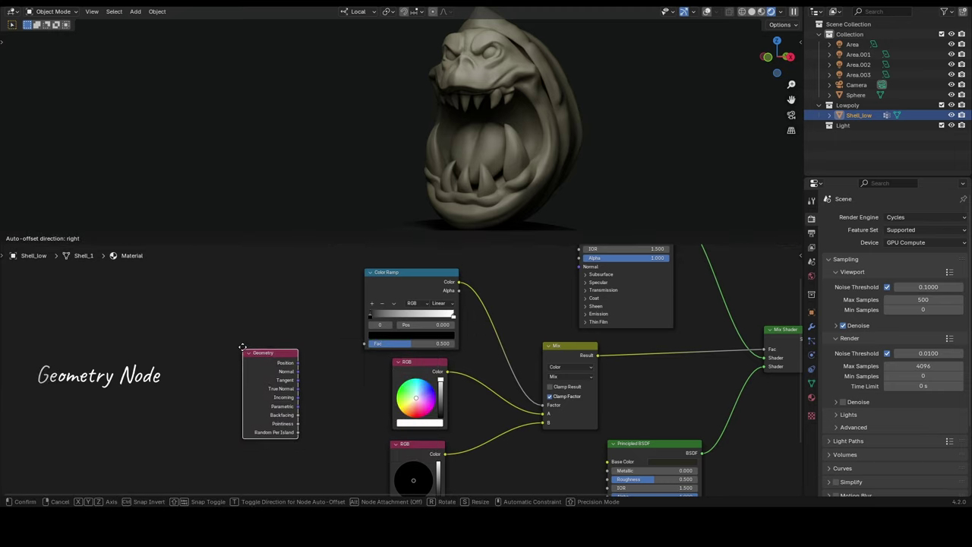
left_click(163, 322)
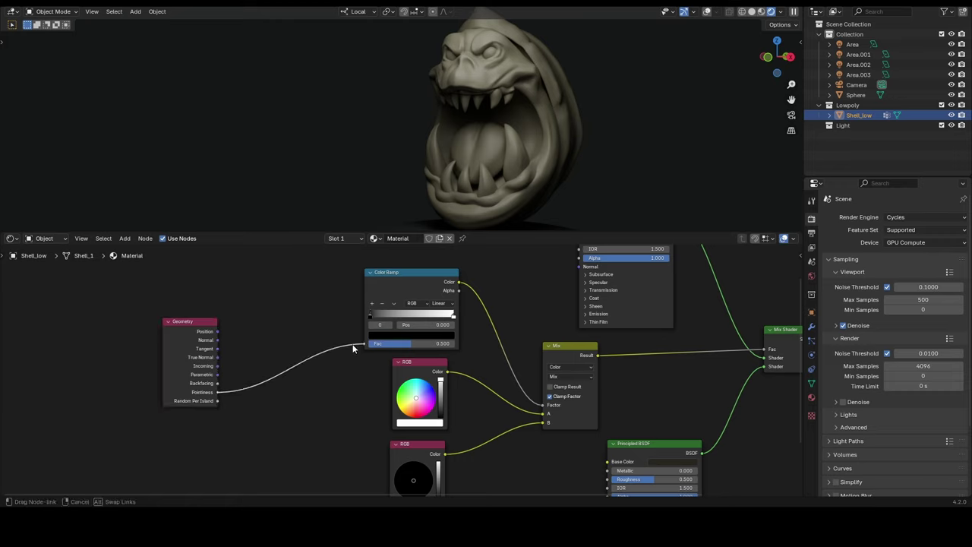
left_click_drag(354, 348, 354, 348)
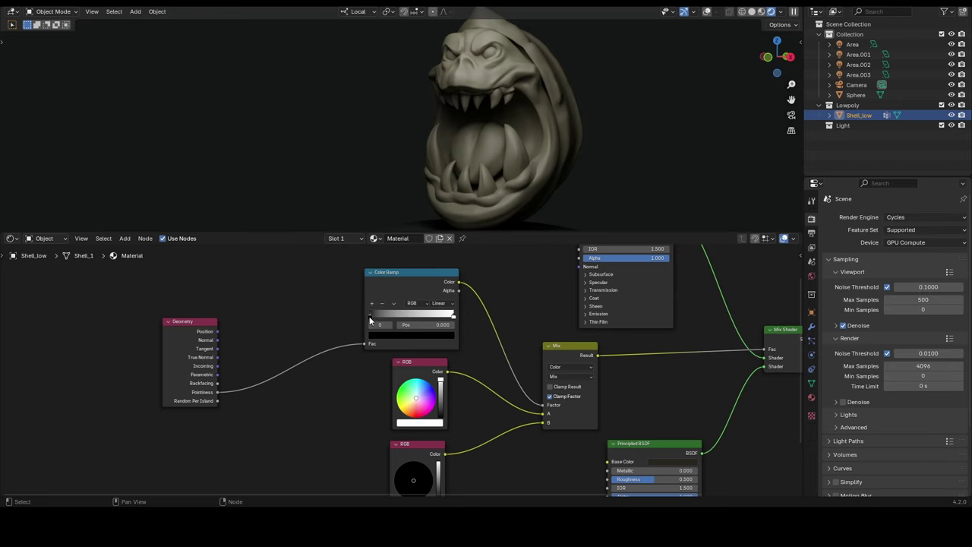
- Tighten the Color Ramp's gradient by moving the white stop to just past the middle and the black stop to about 0.423
left_click_drag(370, 315, 401, 316)
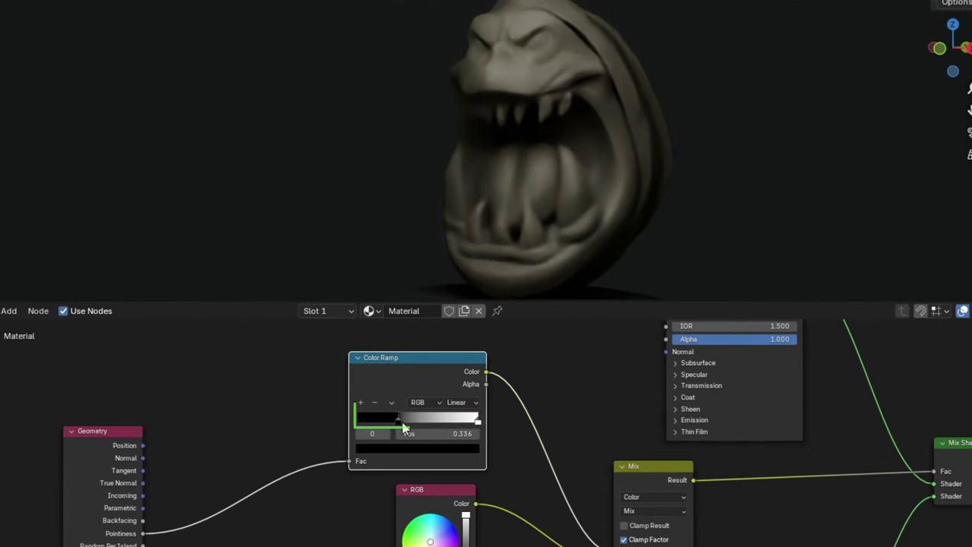
left_click_drag(477, 421, 428, 430)
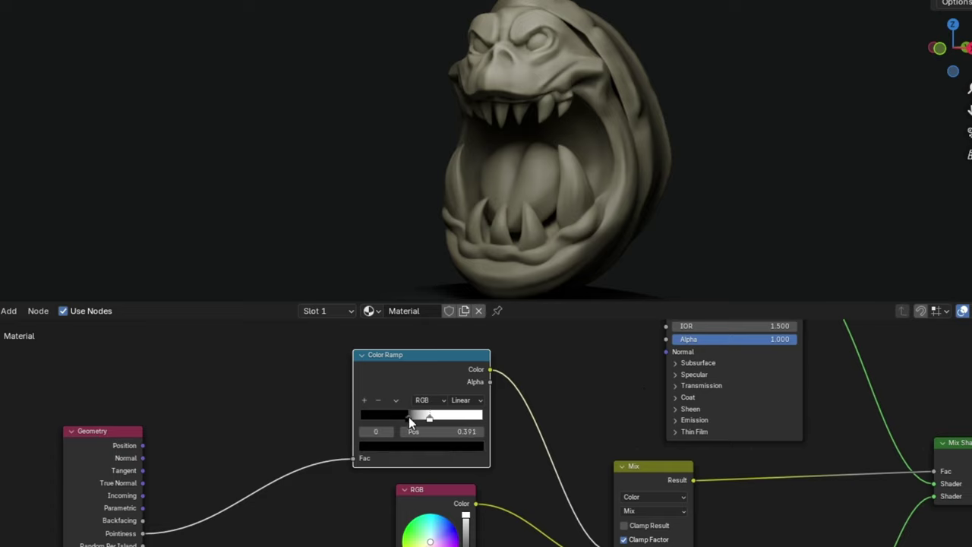
left_click_drag(408, 417, 336, 419)
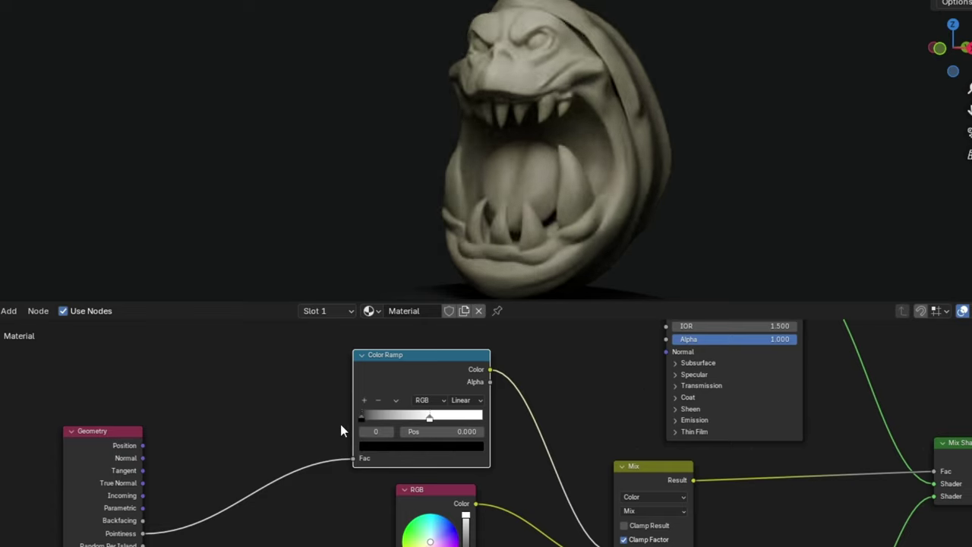
mouse_move(954, 48)
left_mouse_down()
mouse_move(969, 56)
mouse_move(945, 57)
left_mouse_up()
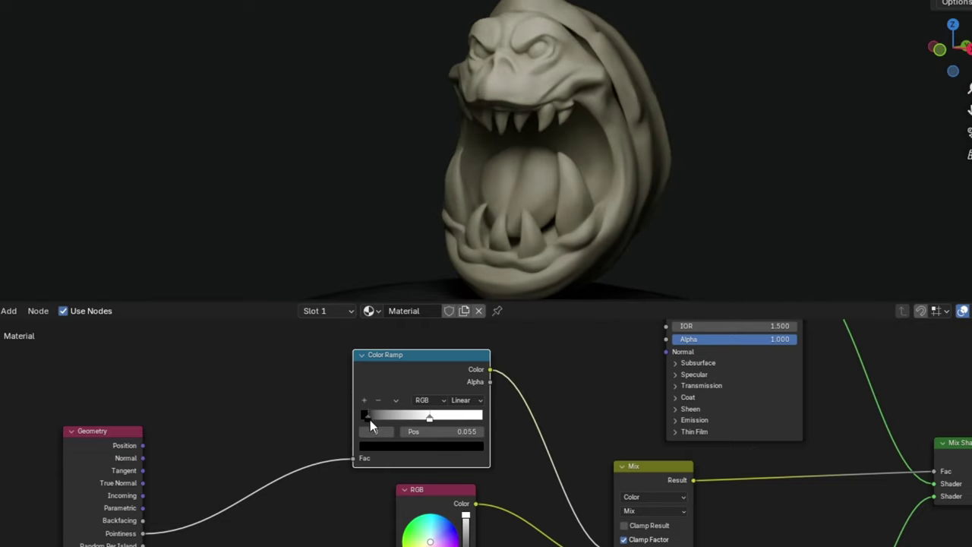
left_click_drag(370, 420, 394, 421)
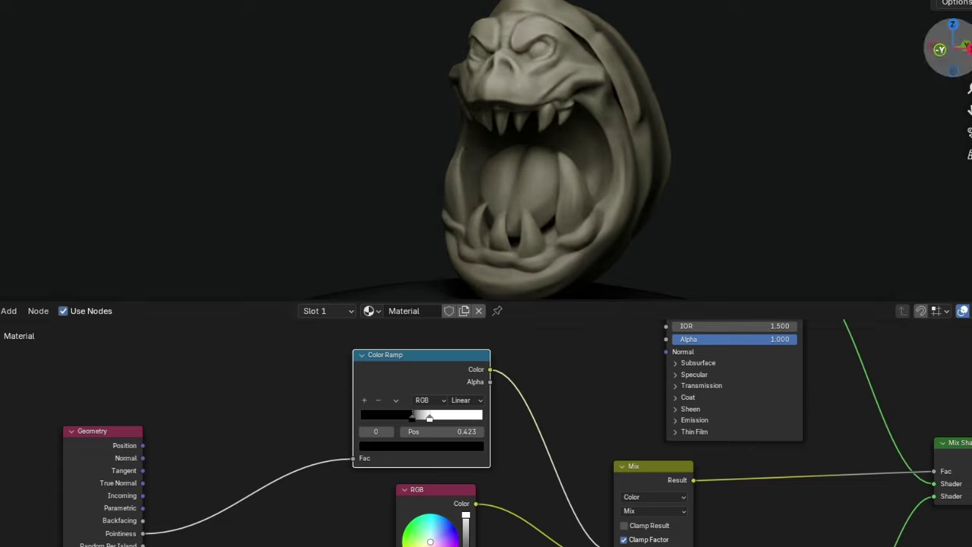
left_click_drag(942, 50, 942, 52)
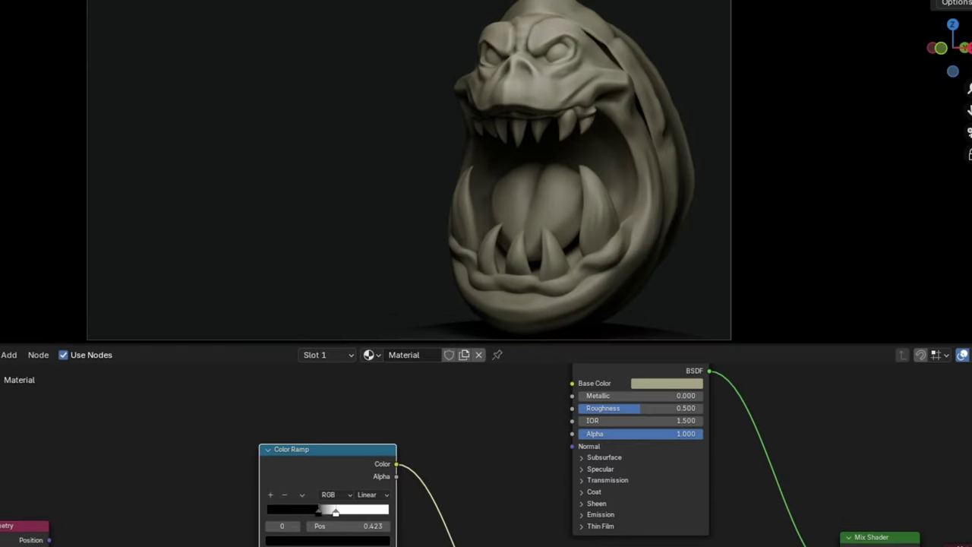
- Set the light Principled BSDF's subsurface weight to 0.2, red radius to 1.2 and method to Random Walk (Skin)
left_click(707, 363)
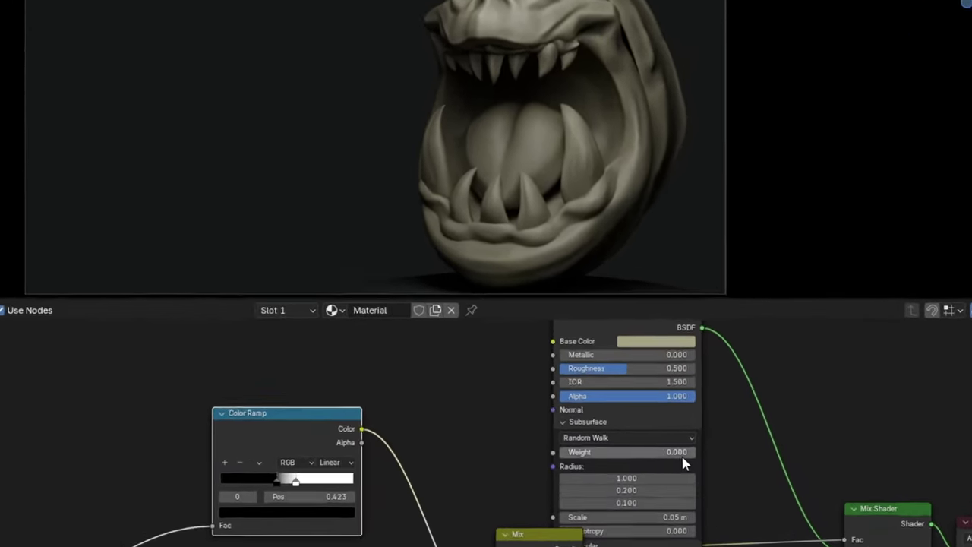
left_click(653, 464)
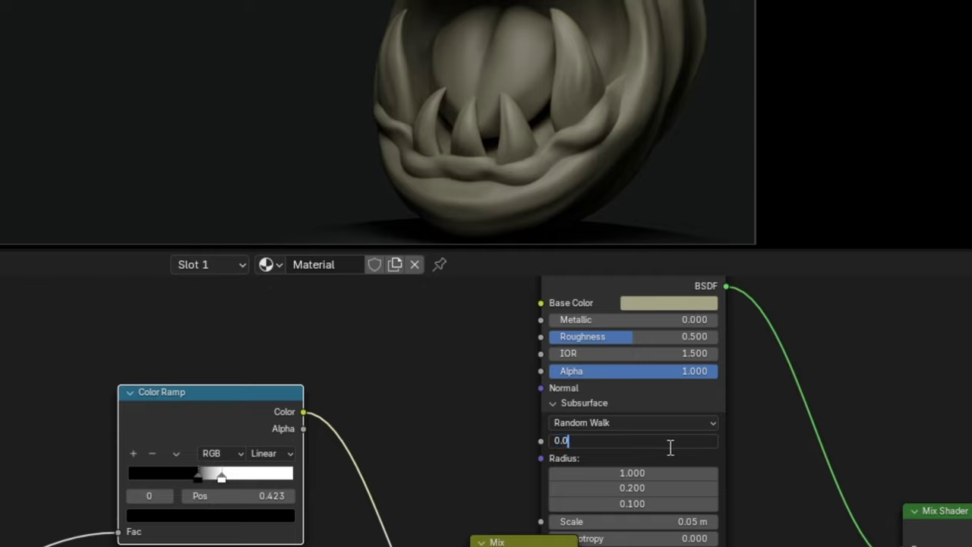
type("0.2")
key("Return")
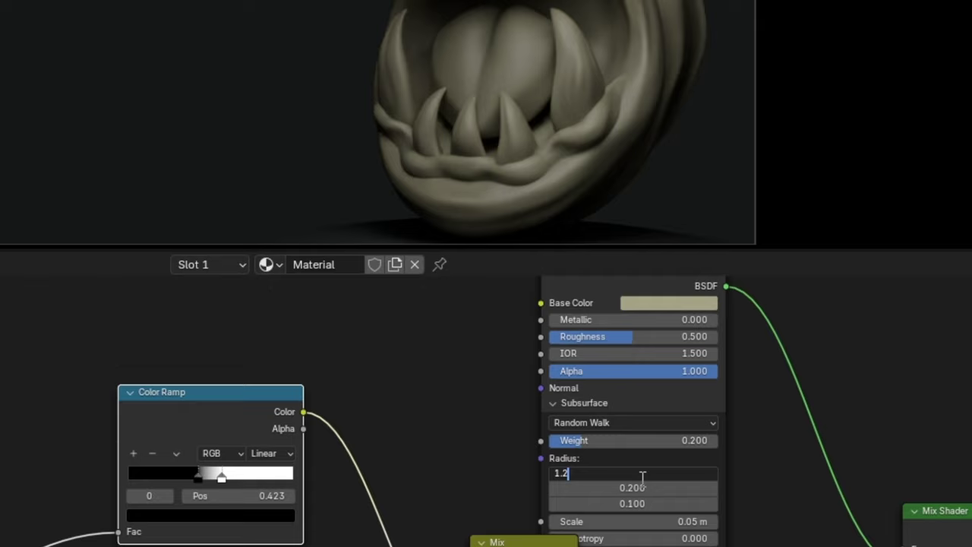
left_click(643, 474)
type("1.2")
key("Return")
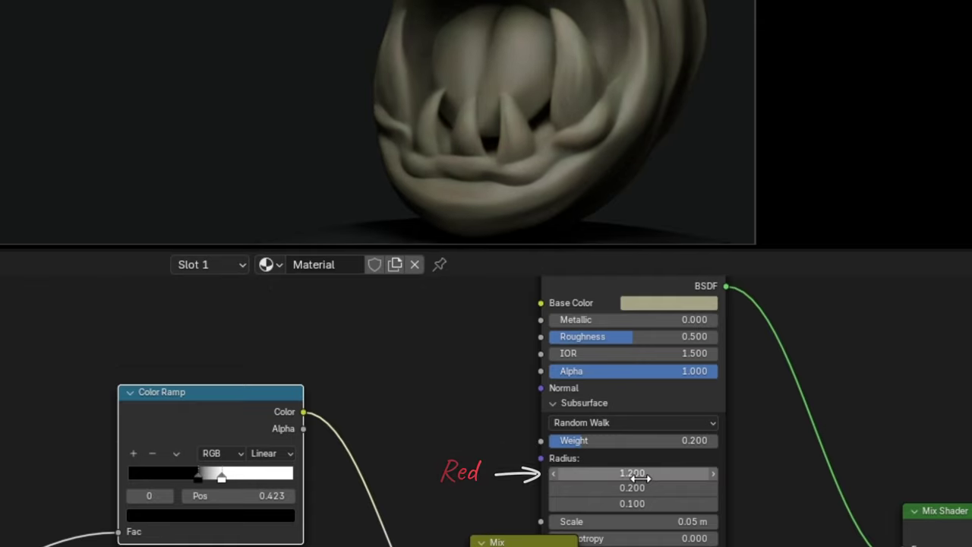
left_click(616, 425)
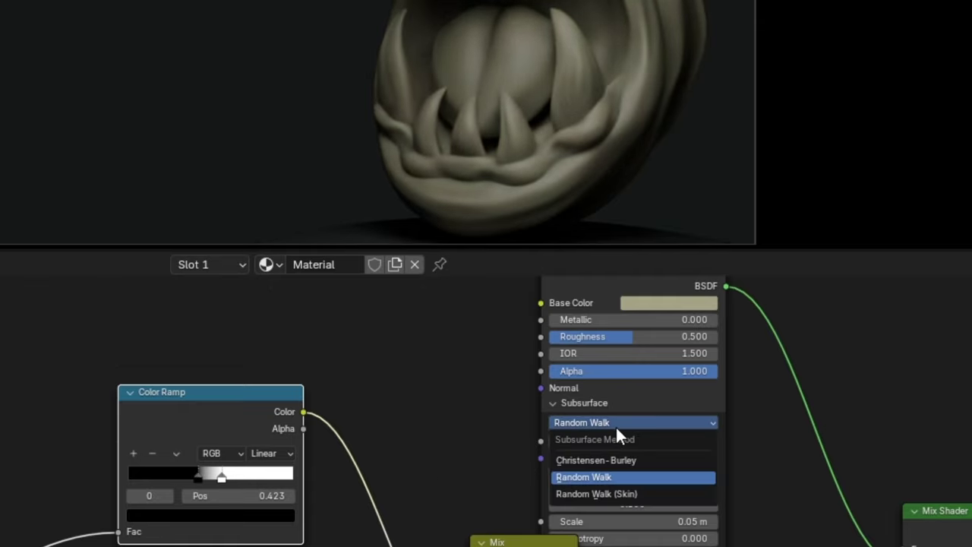
left_click(624, 490)
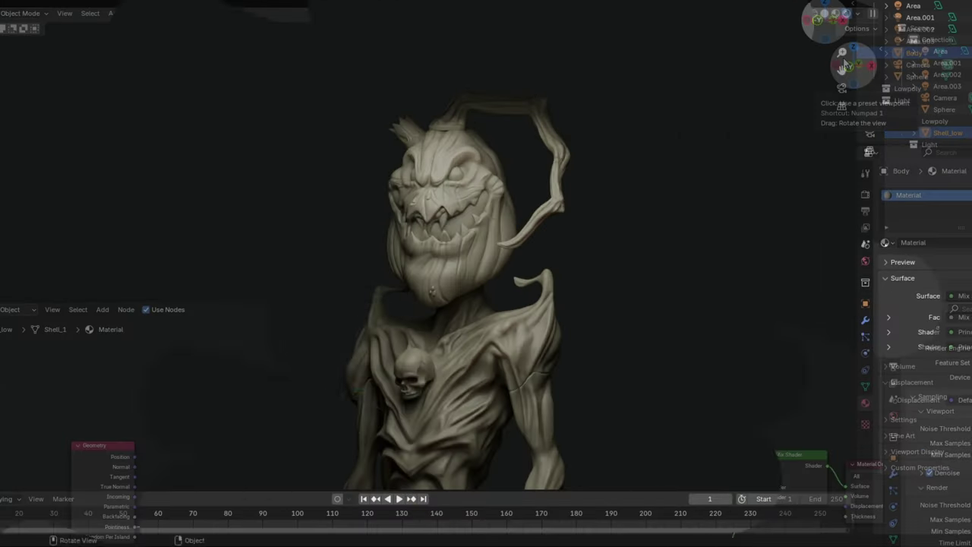
- Examine the statue-style materials on the full-body figure, the hatted bust and the shell head from several angles
left_click_drag(843, 65, 668, 112)
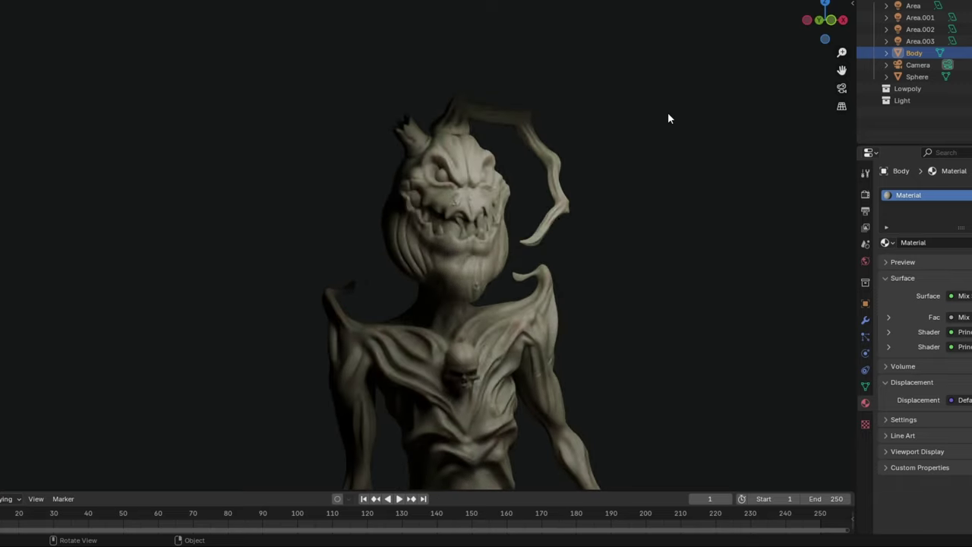
left_click_drag(824, 23, 605, 108)
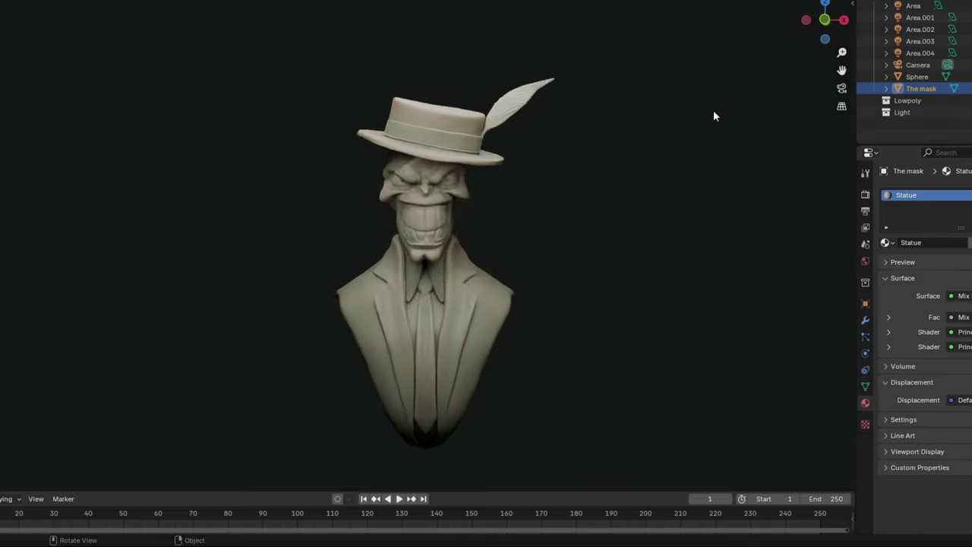
left_click_drag(818, 26, 814, 33)
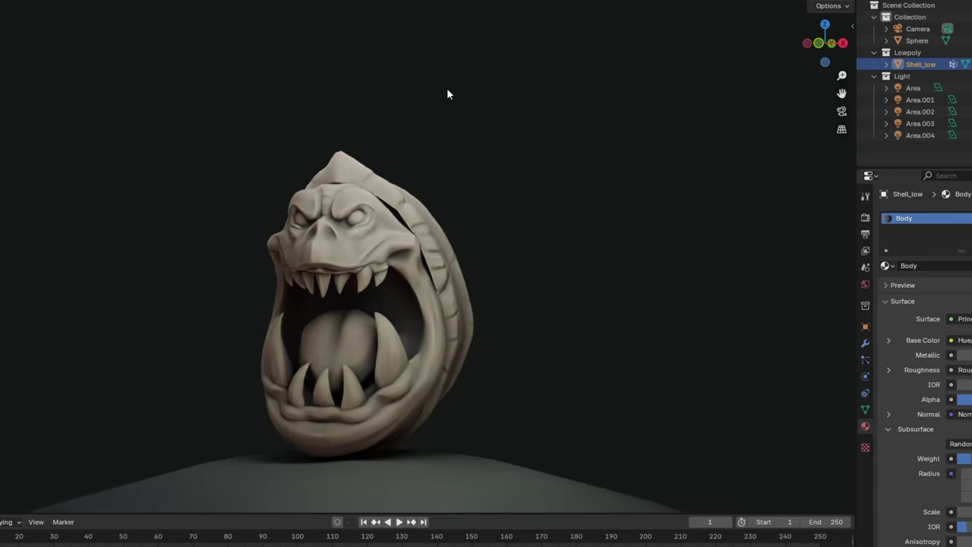
left_click_drag(825, 43, 846, 43)
left_click_drag(842, 94, 890, 99)
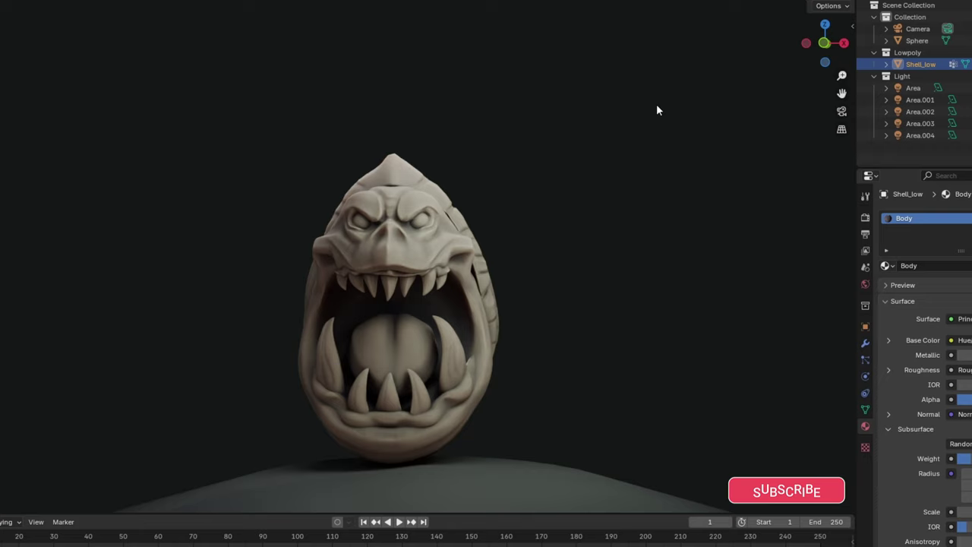
left_click_drag(825, 43, 594, 124)
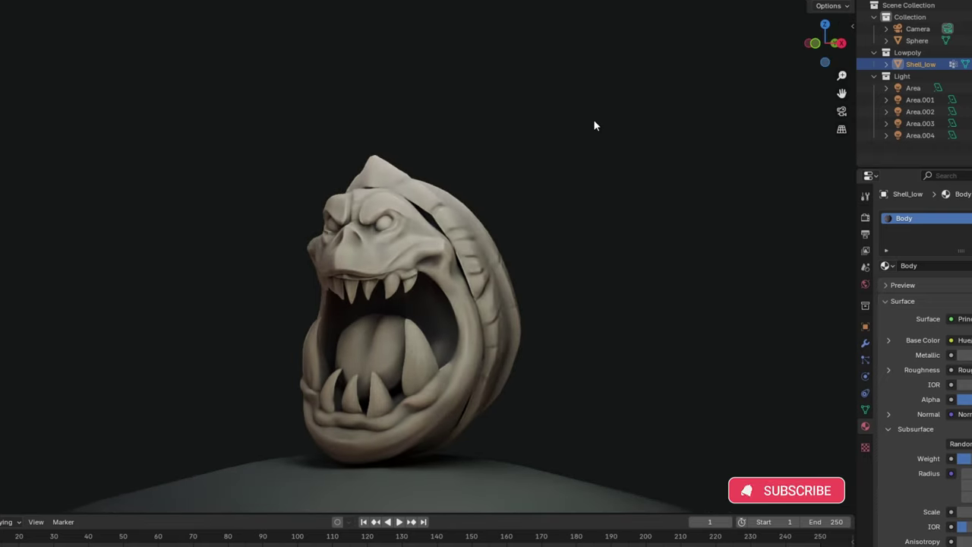